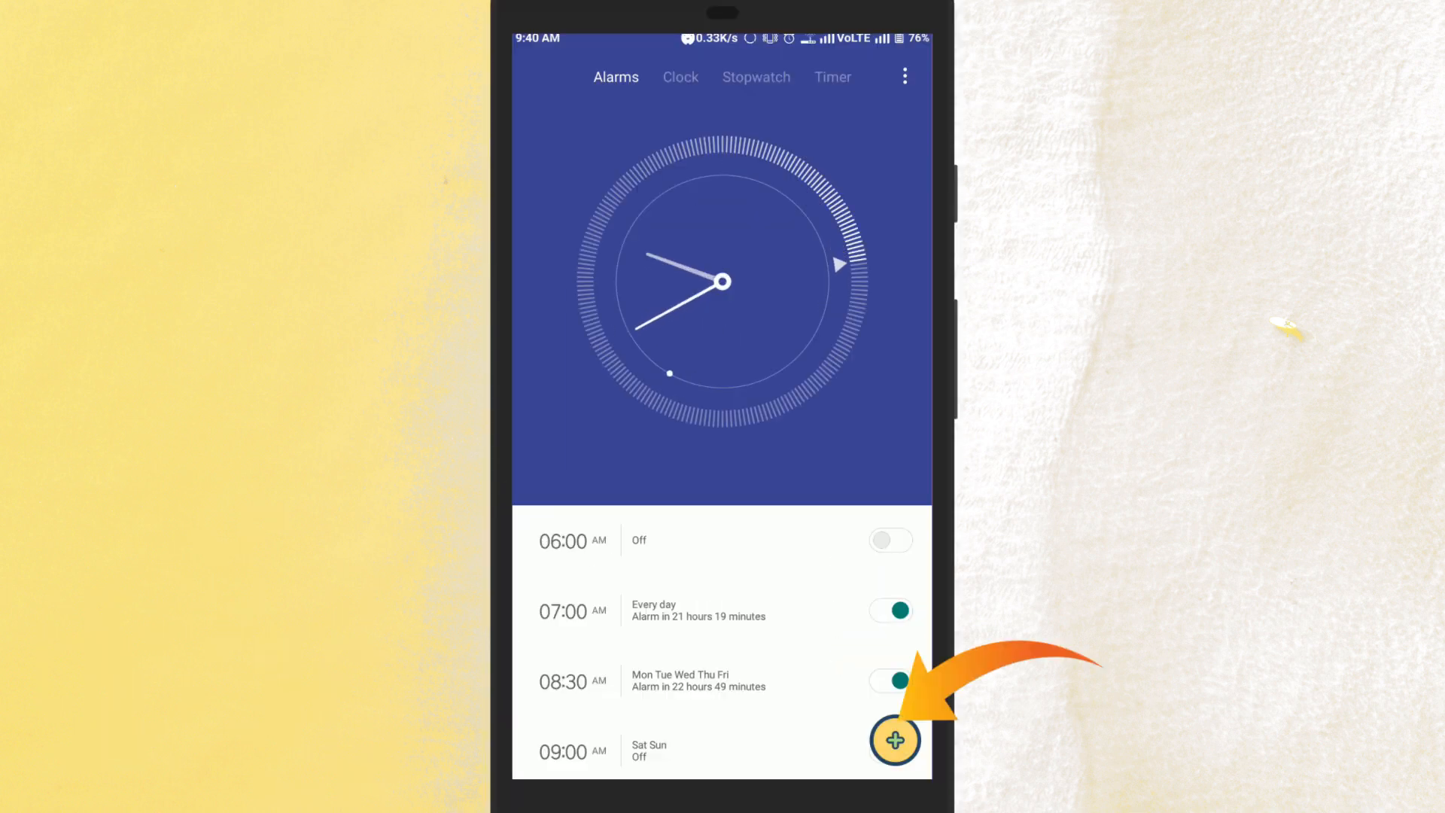
Step: Label the new alarm 'have fun' followed by six smiling emojis
left_click(896, 740)
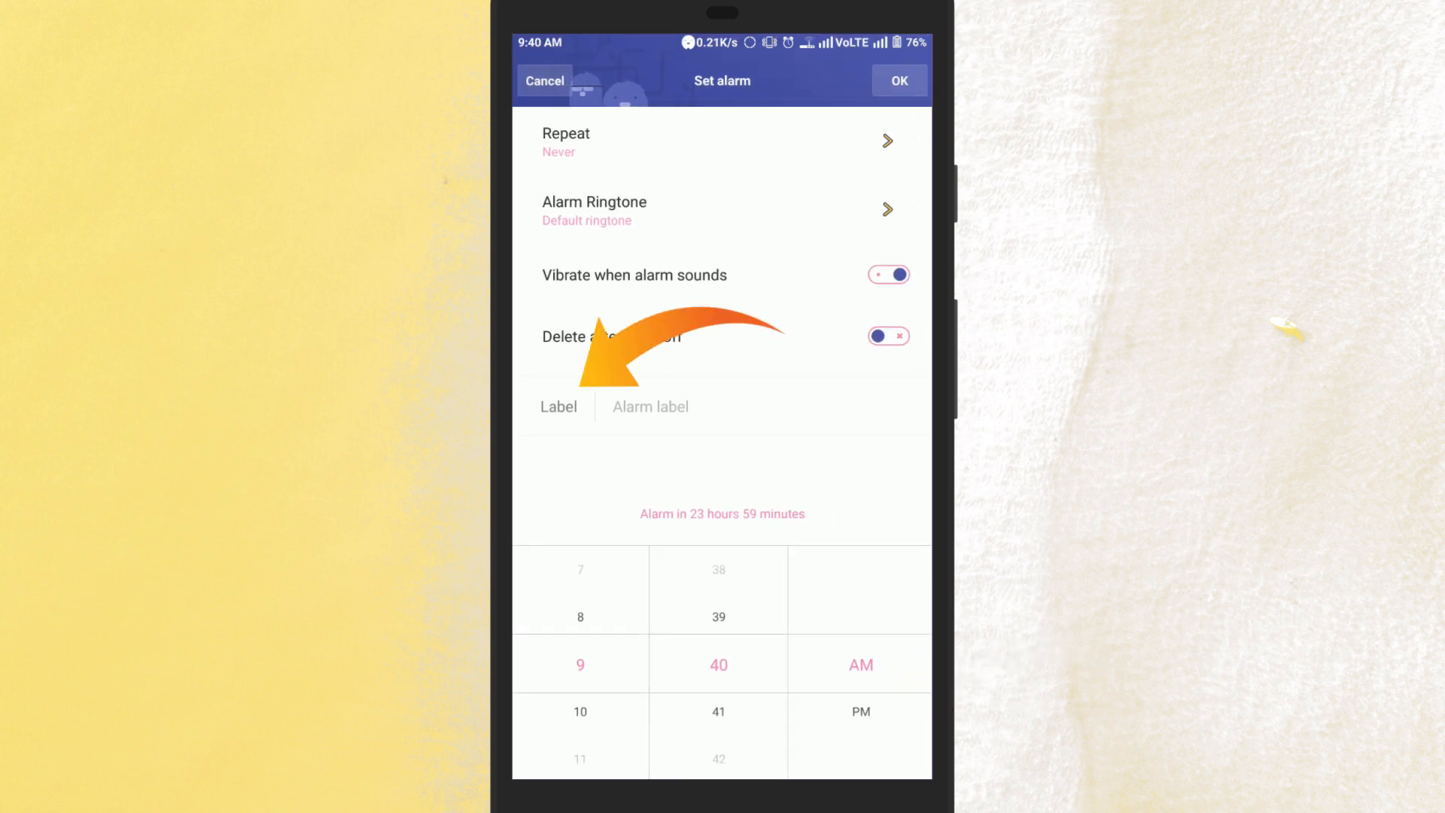
left_click(651, 407)
type("hs")
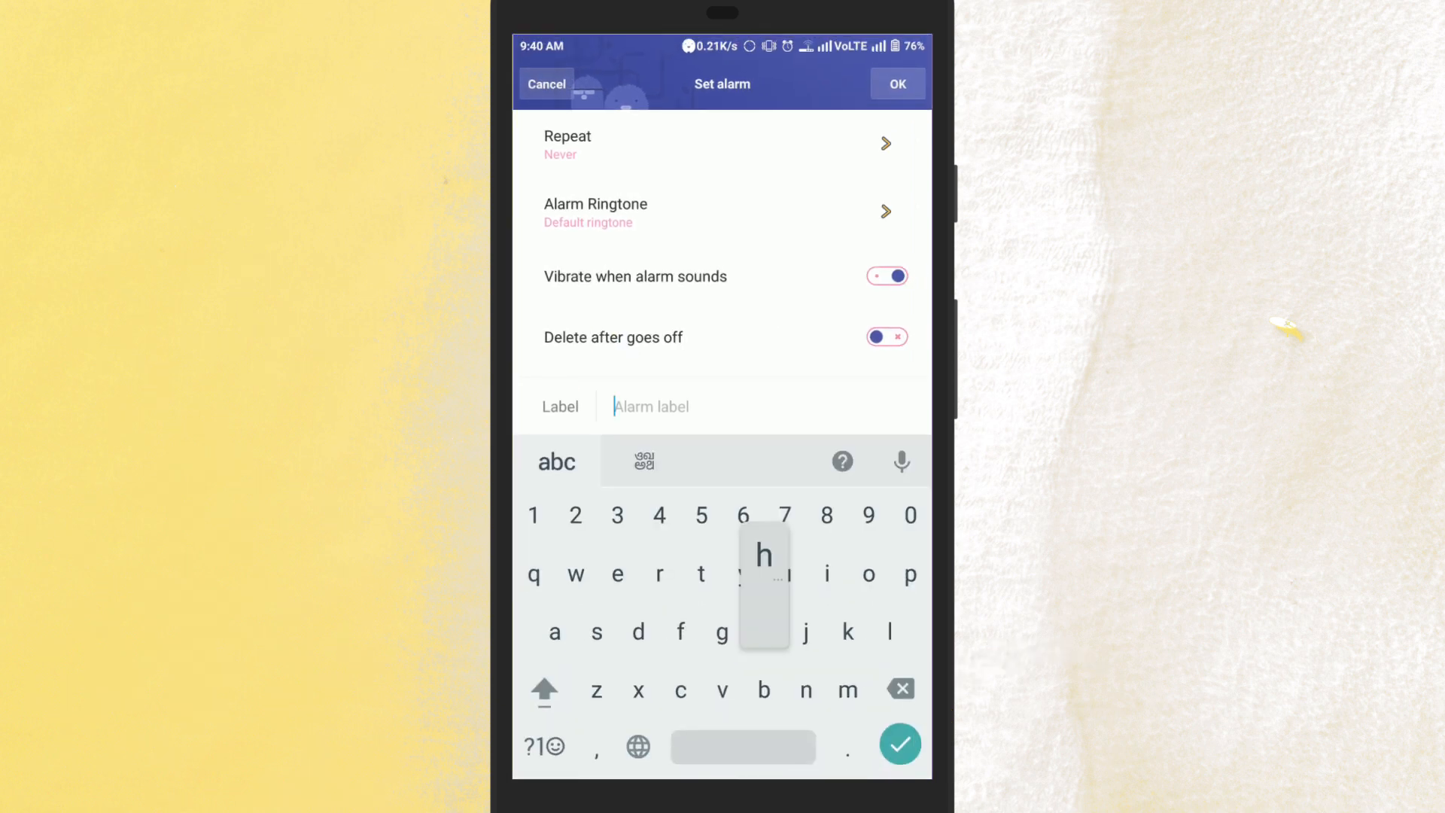
key("BackSpace")
type("ave fu")
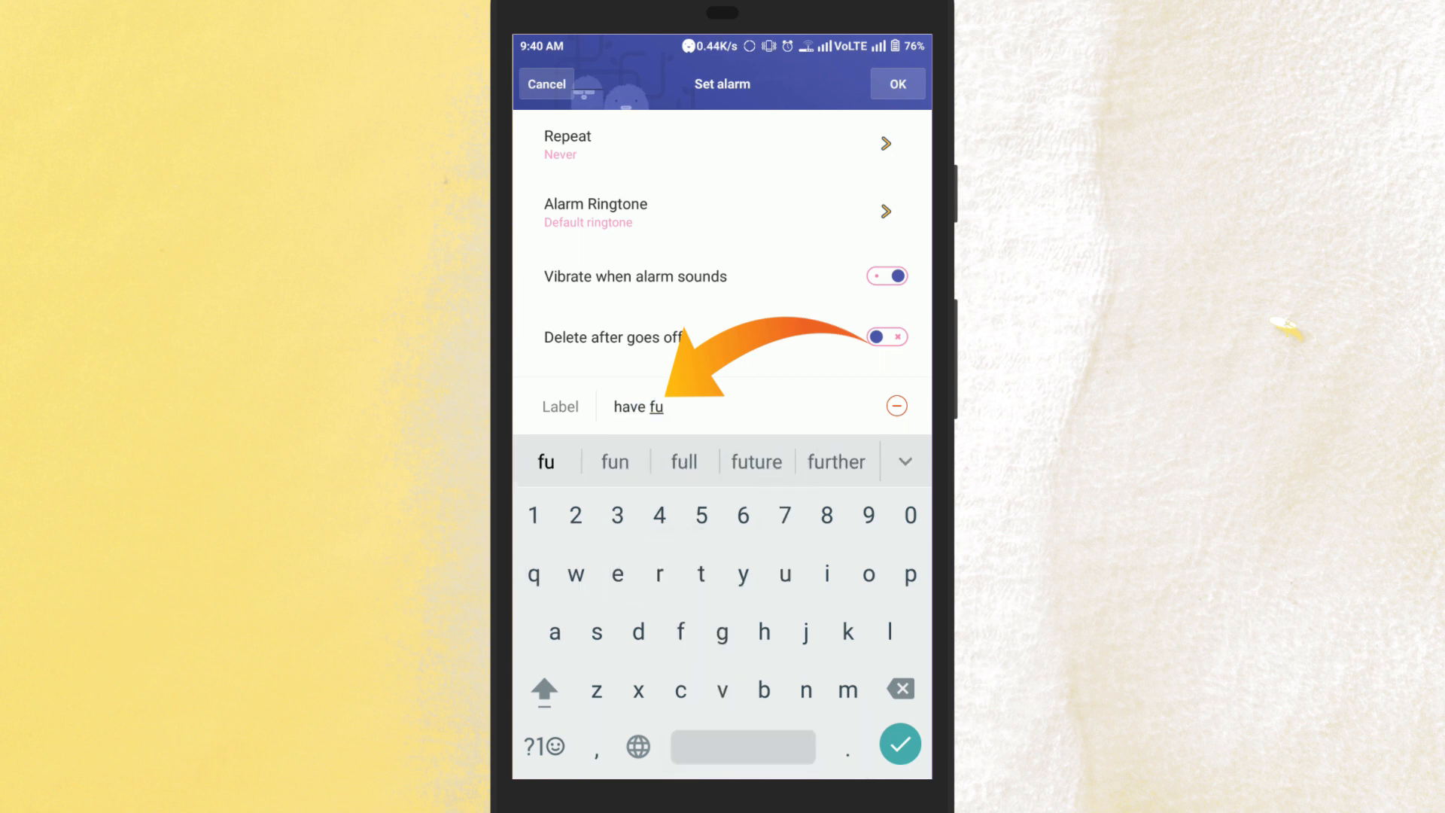
type("n")
left_click(543, 746)
type("😊😊😊😊")
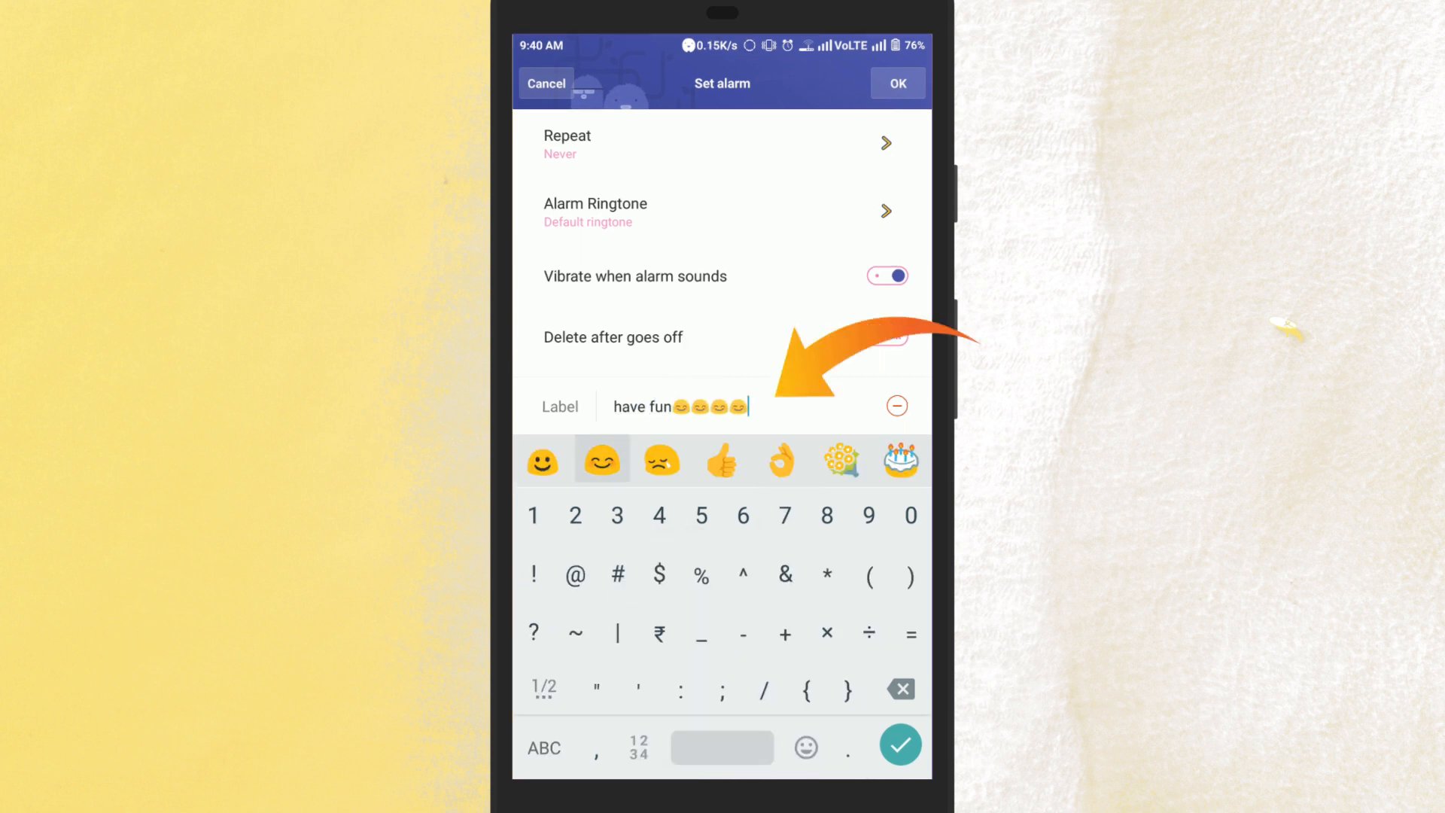
type("😊😊")
key("Return")
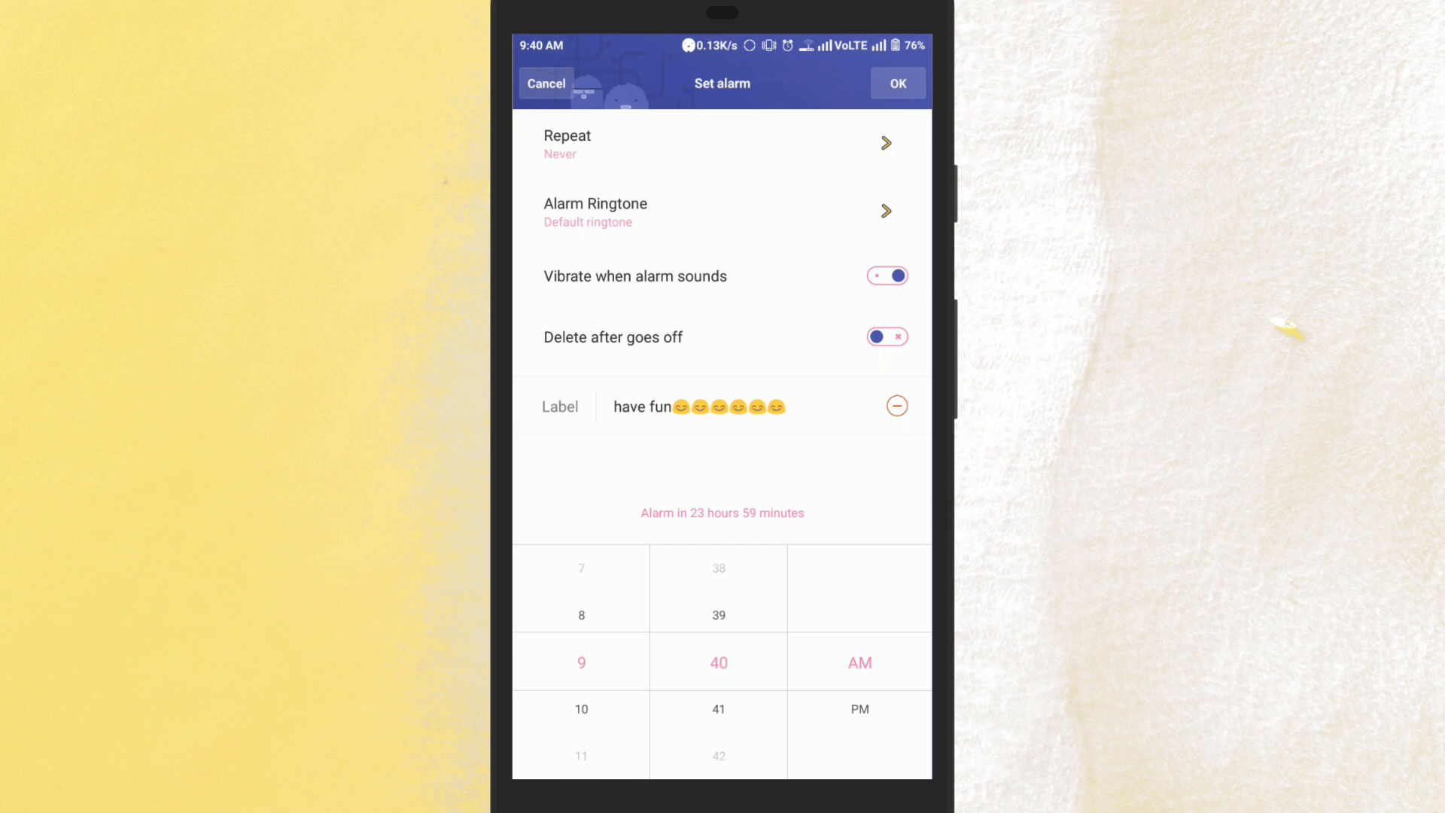
Step: Set the alarm time to 9:41 AM and save it
left_click(787, 407)
key("Escape")
scroll(719, 663, "down", 1)
left_click(898, 83)
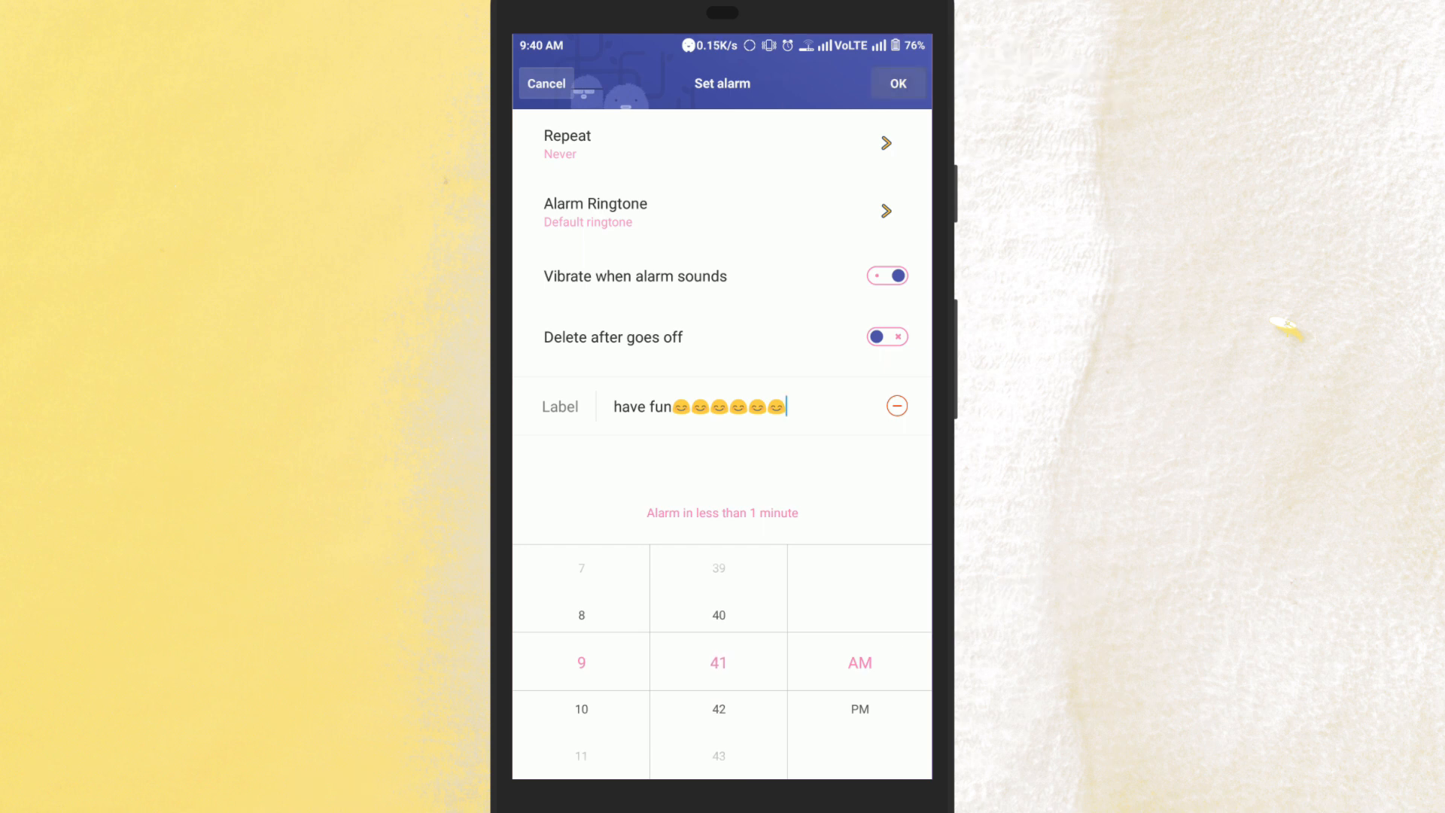